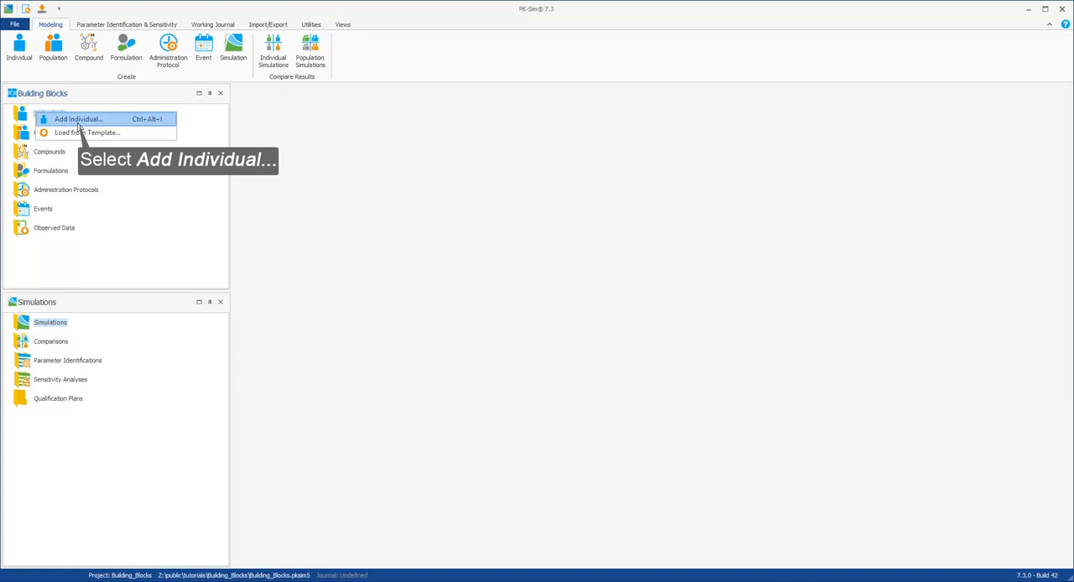
Step: Start a new individual named European and choose Human as its species
click(78, 122)
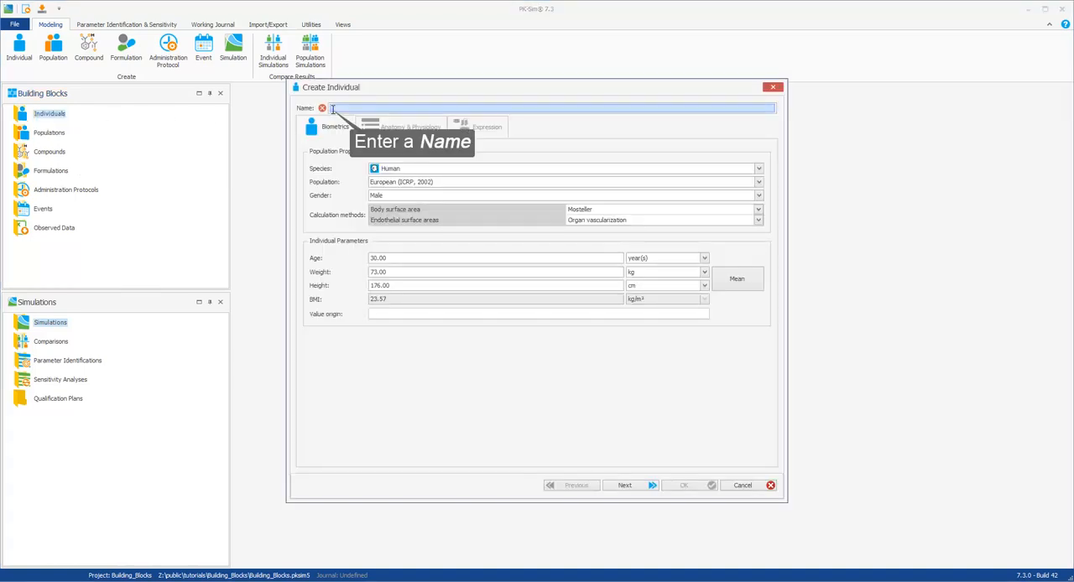
text(European)
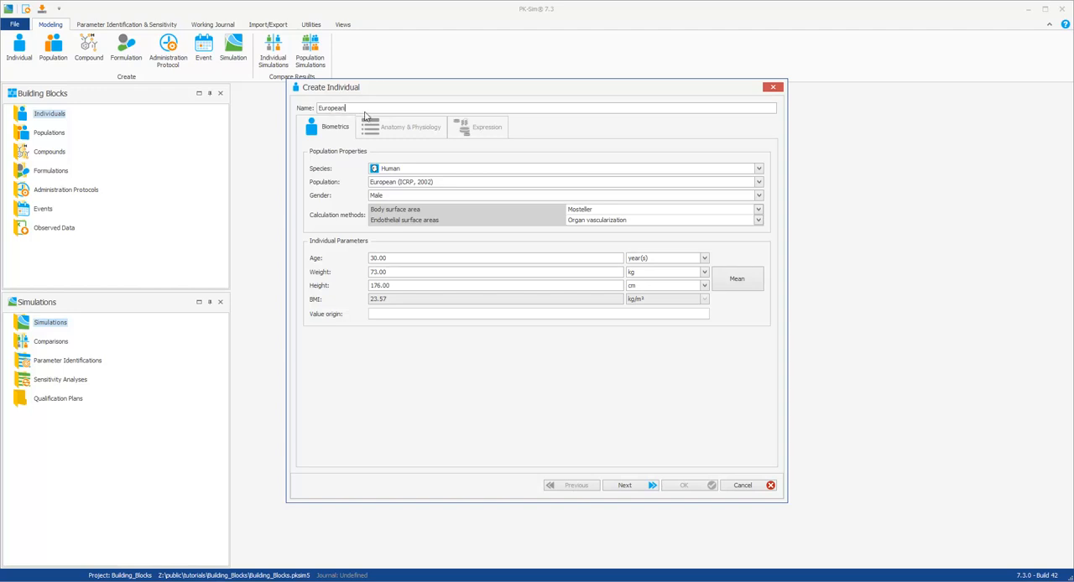
click(417, 171)
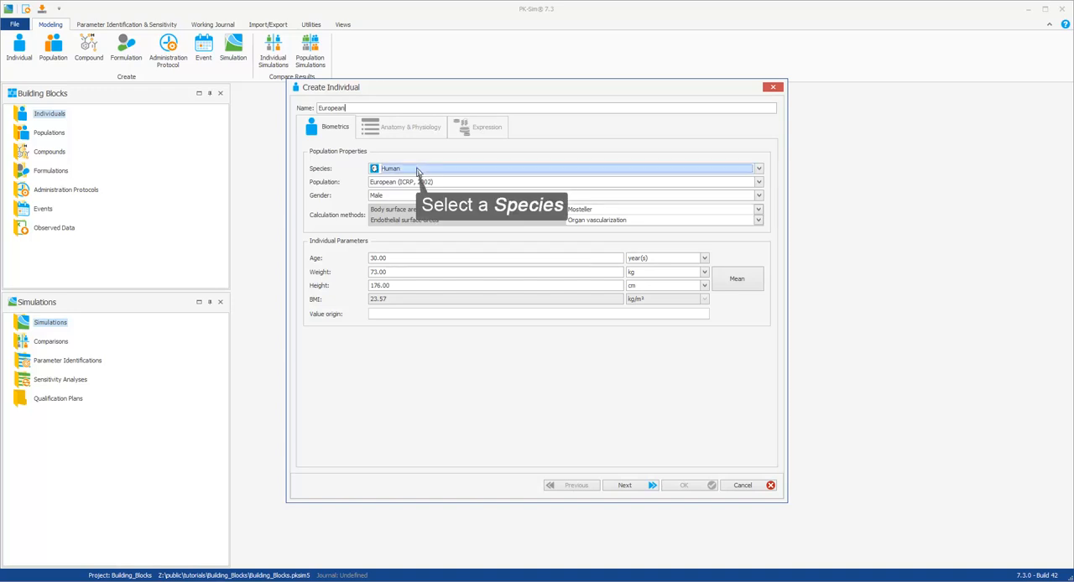
click(417, 170)
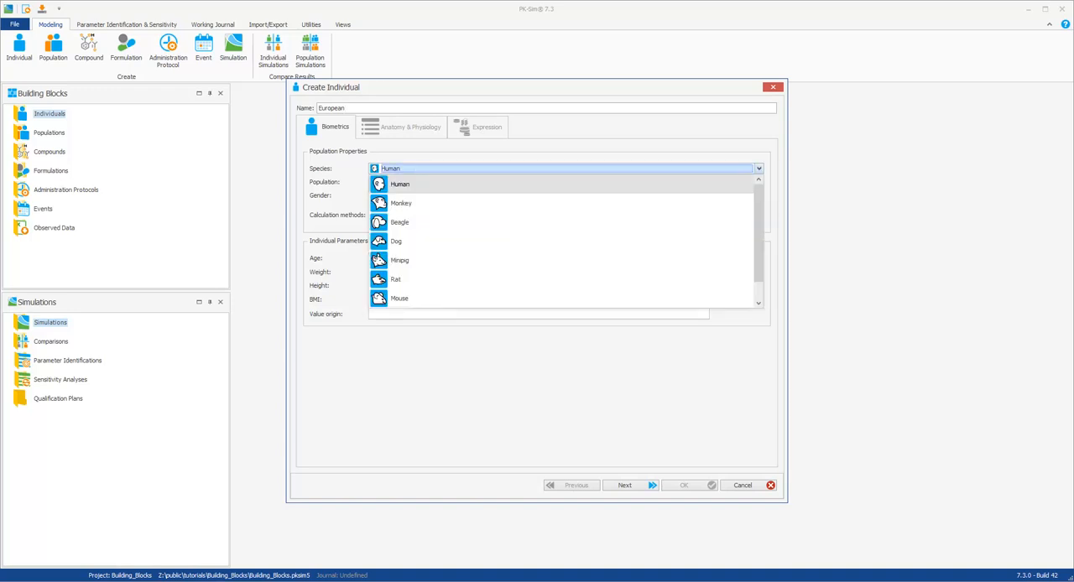
click(433, 170)
Step: Set the individual's population to European (ICRP, 2002) and its gender to Male
click(456, 183)
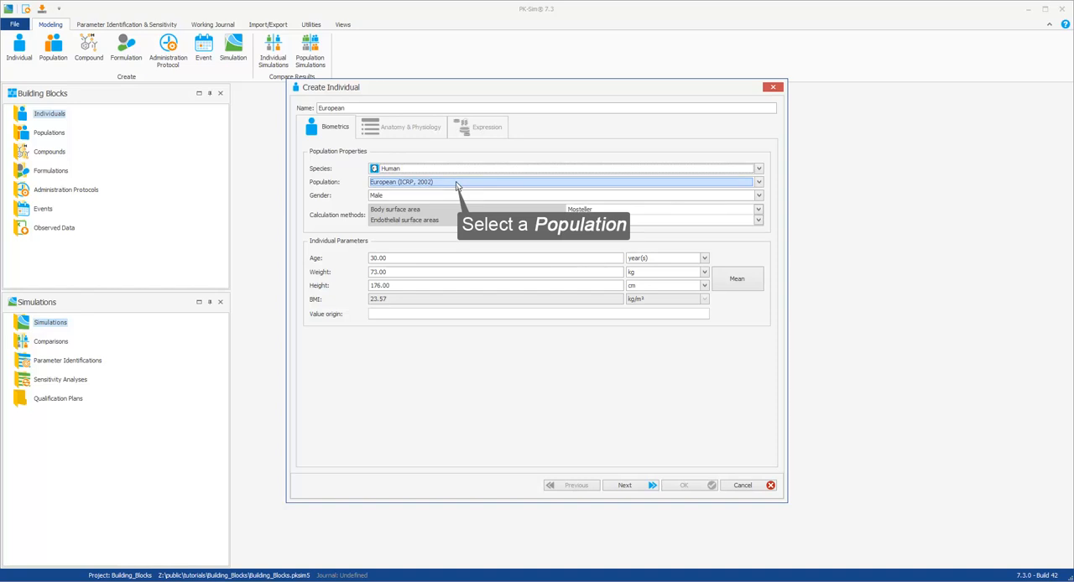
click(456, 184)
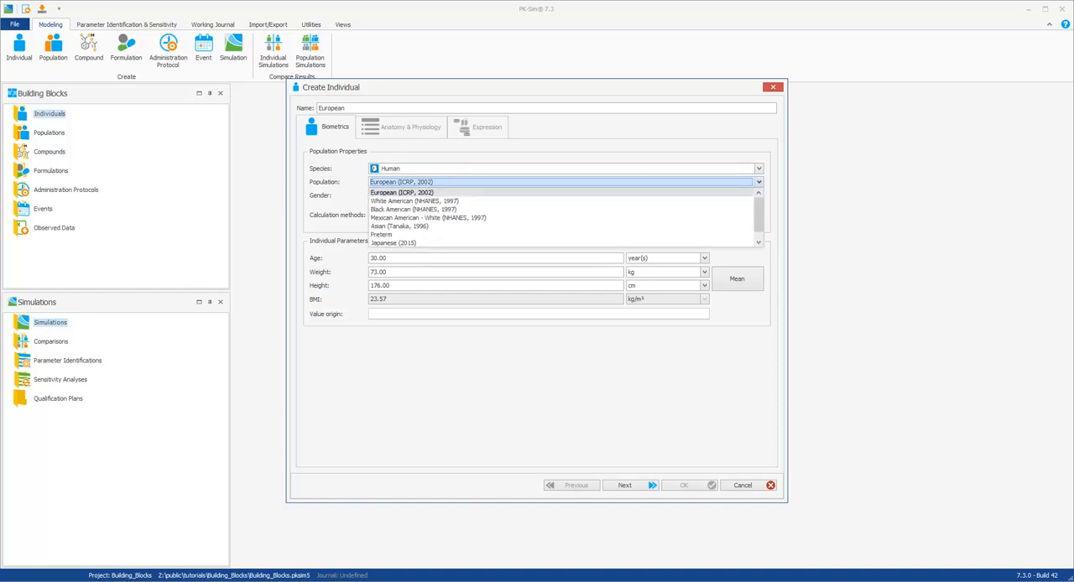
click(441, 192)
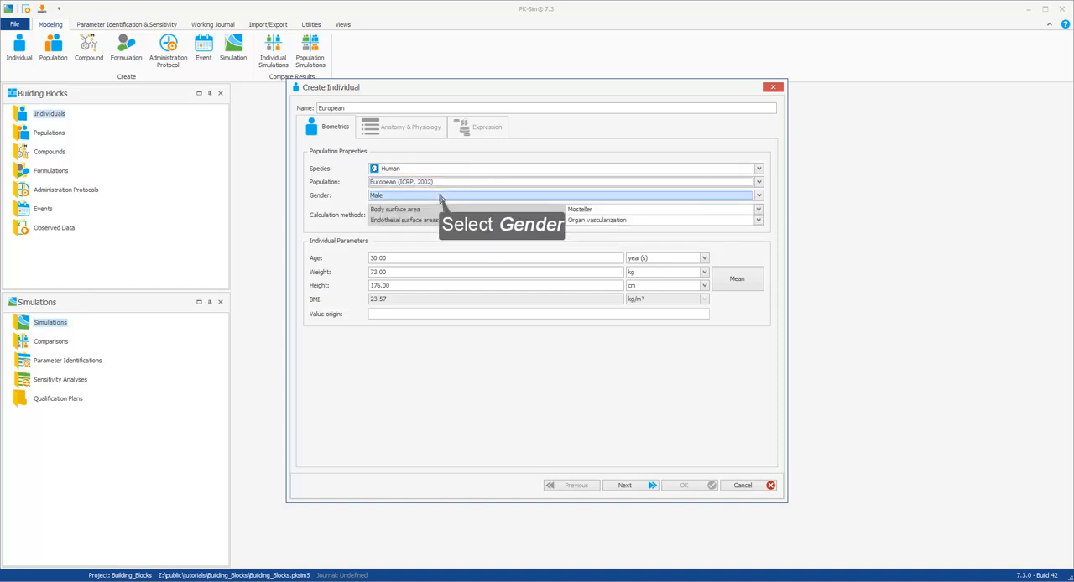
click(440, 197)
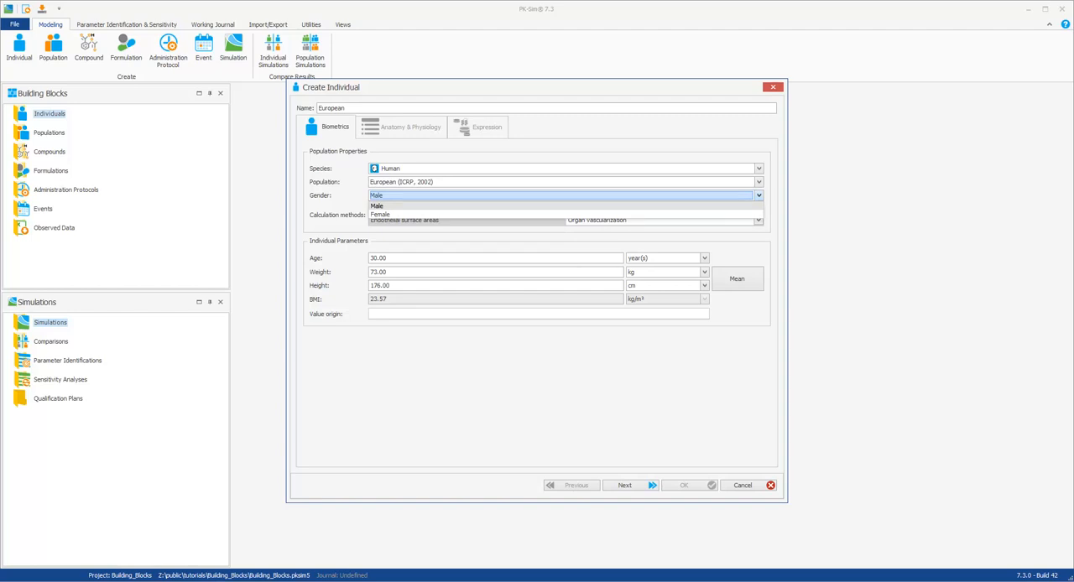
click(438, 205)
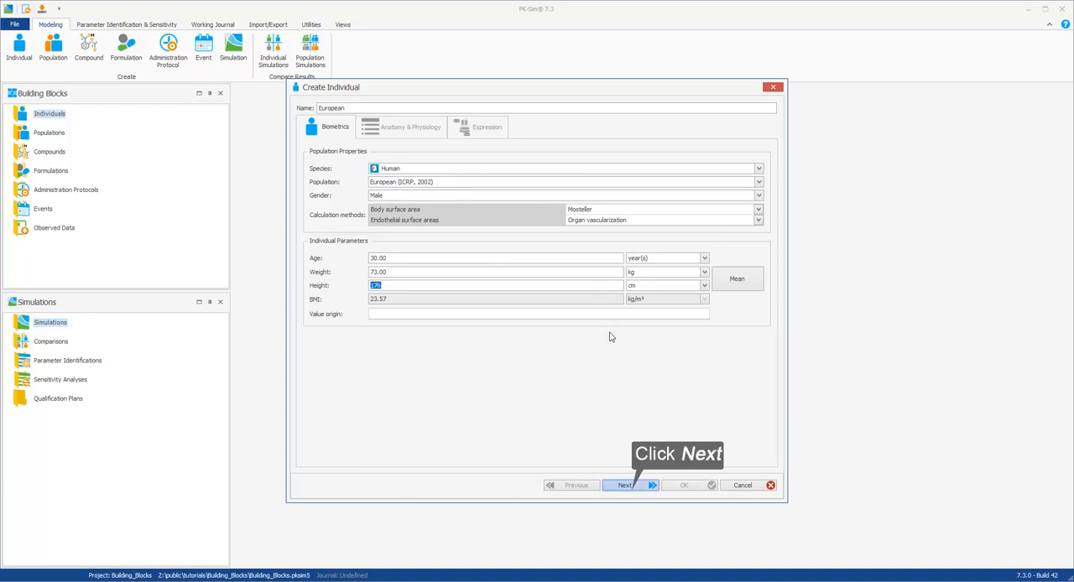
Step: Filter the anatomy and physiology parameters for GFR and set GFR (specific) to 27.37 ml/min/100g organ
click(627, 486)
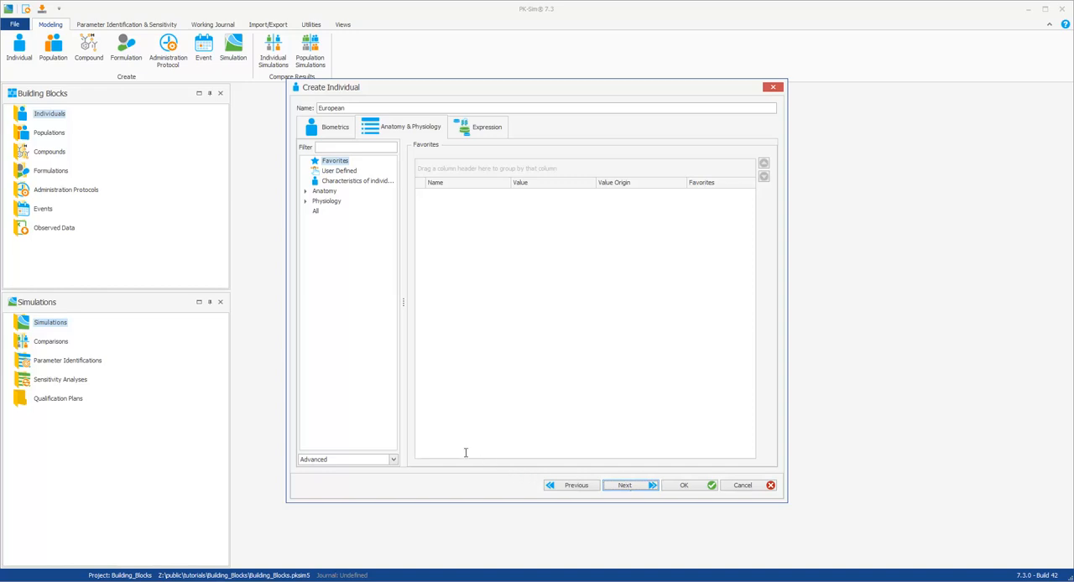
click(319, 144)
text(GFR)
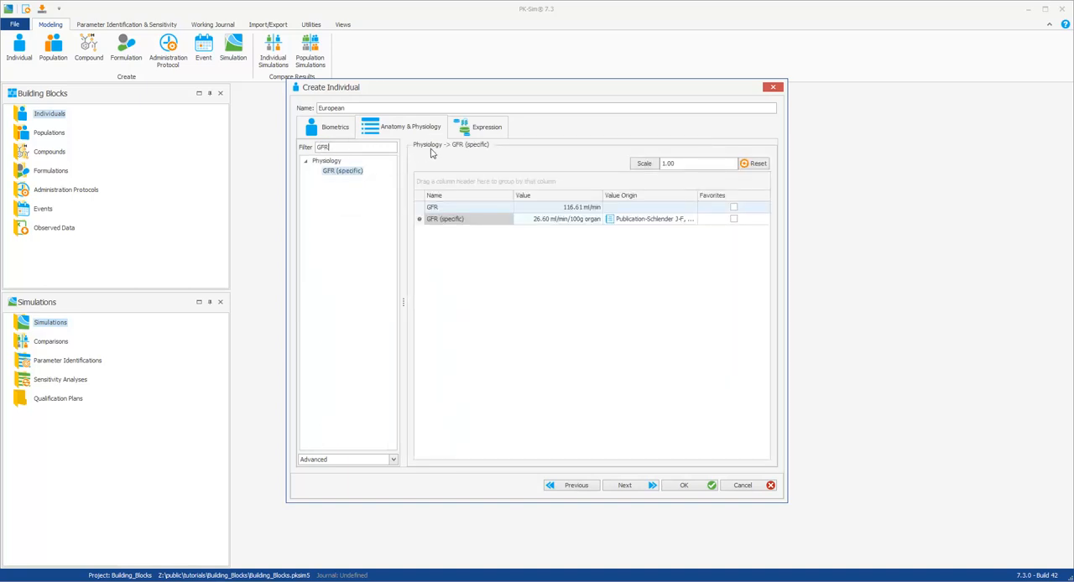
click(562, 223)
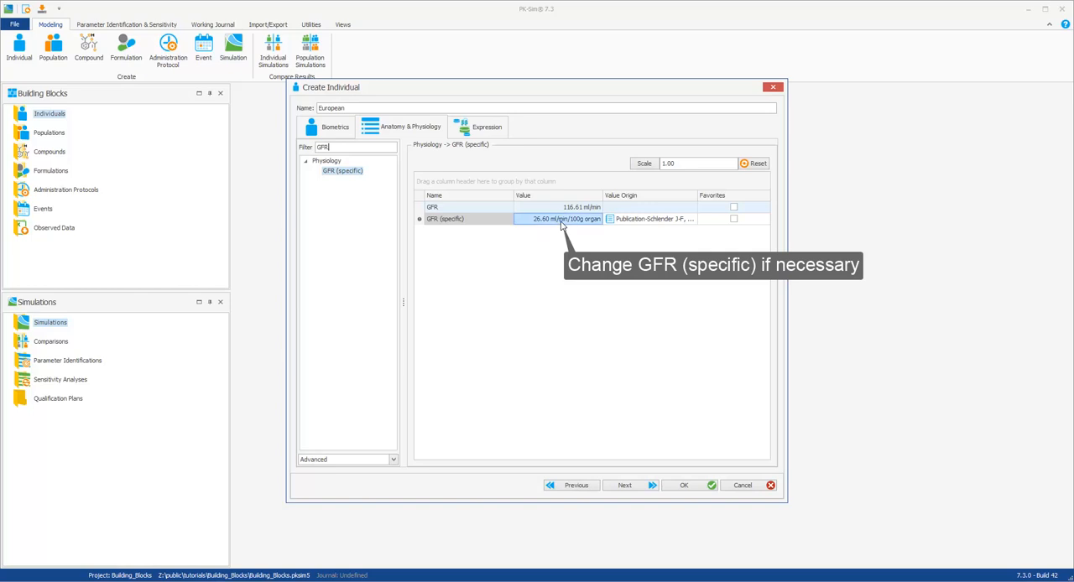
text(27.33)
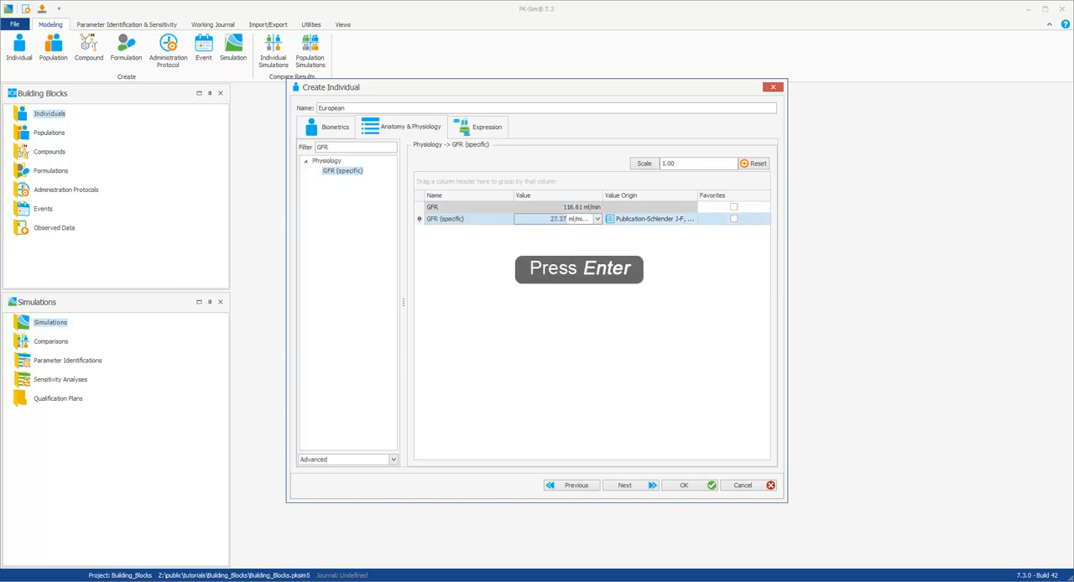
key(Return)
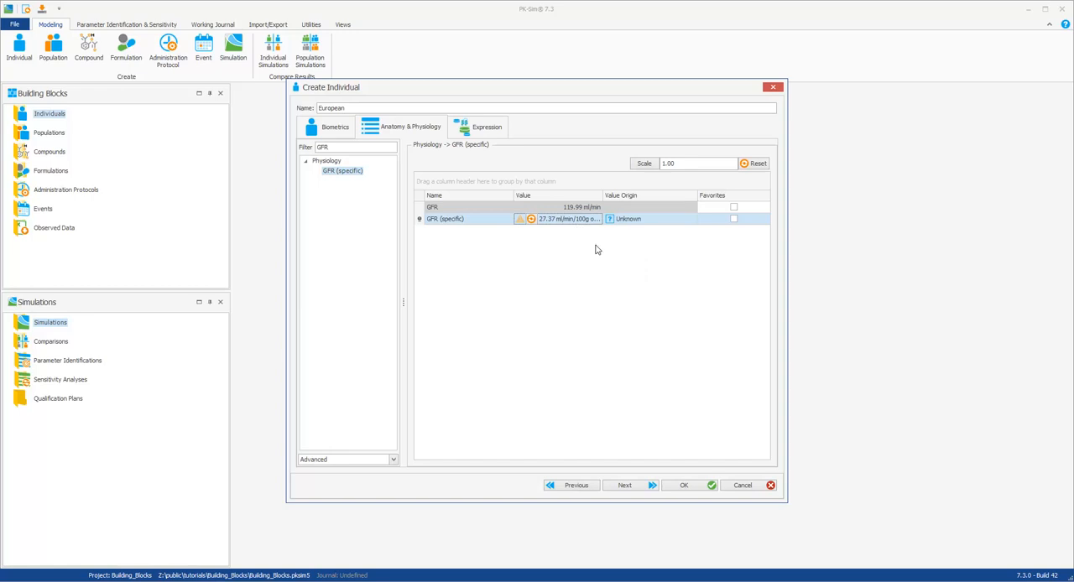
Step: Add a metabolizing enzyme through a database query and search the expression database for CYP3A4
click(627, 486)
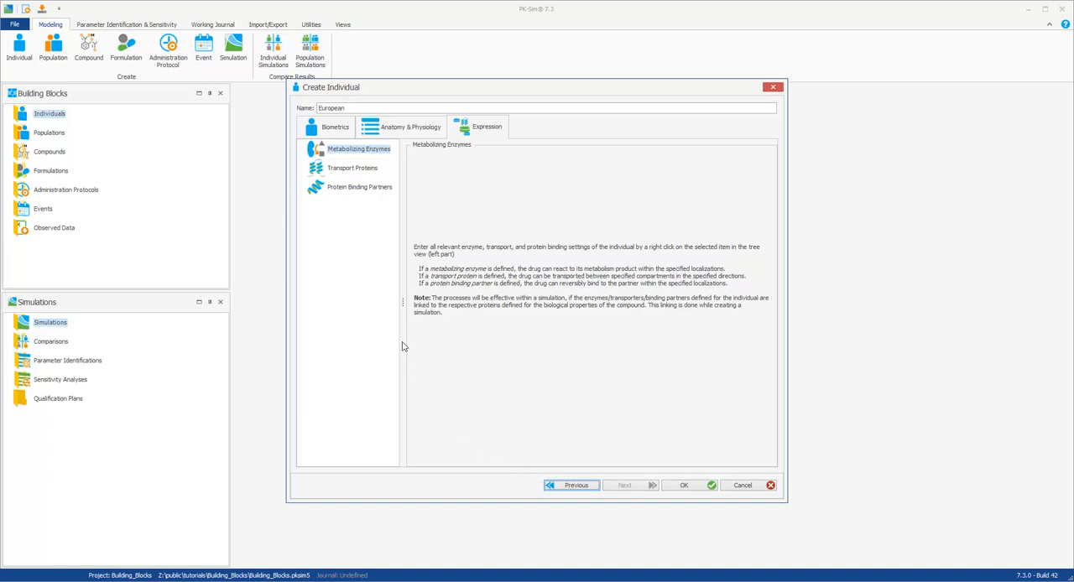
right_click(373, 152)
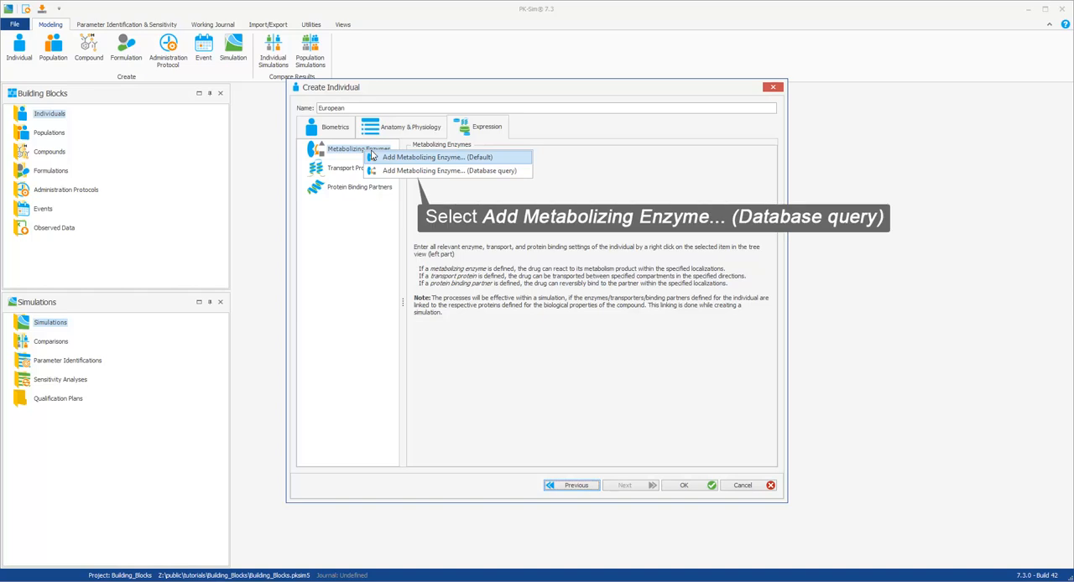
click(422, 171)
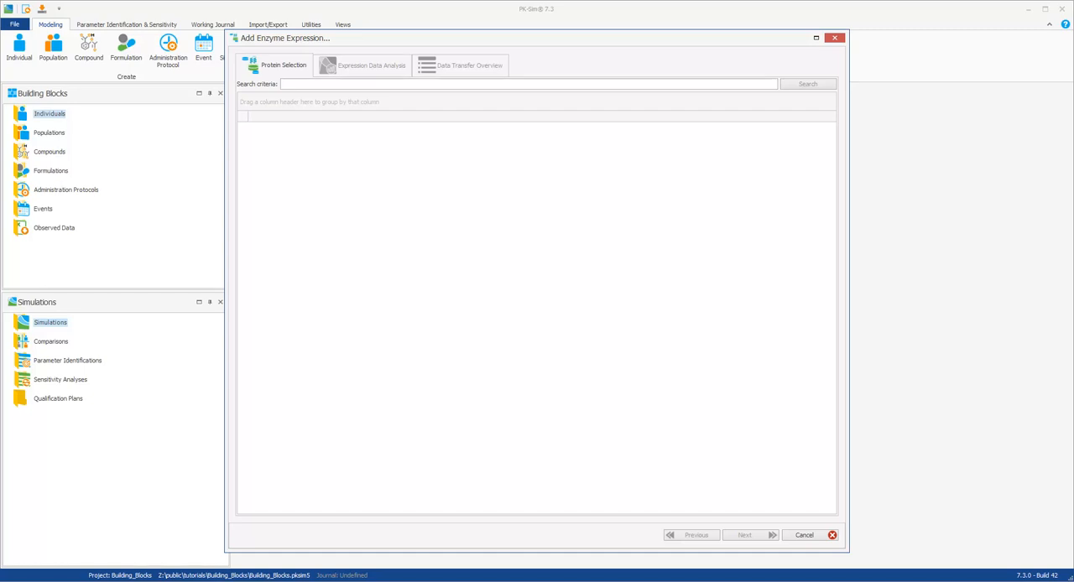
click(295, 84)
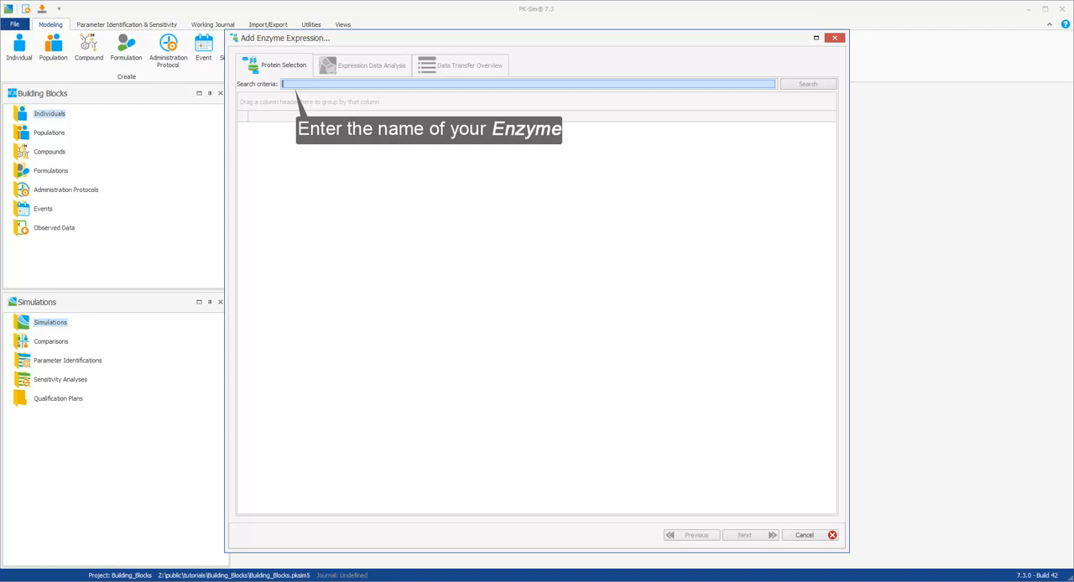
text(CYP3A4)
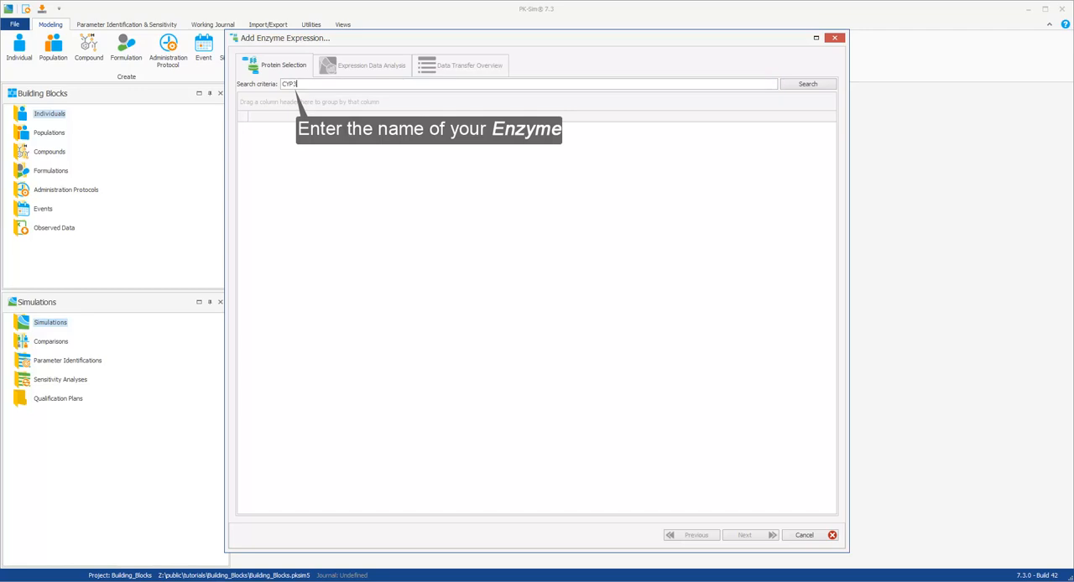
click(801, 87)
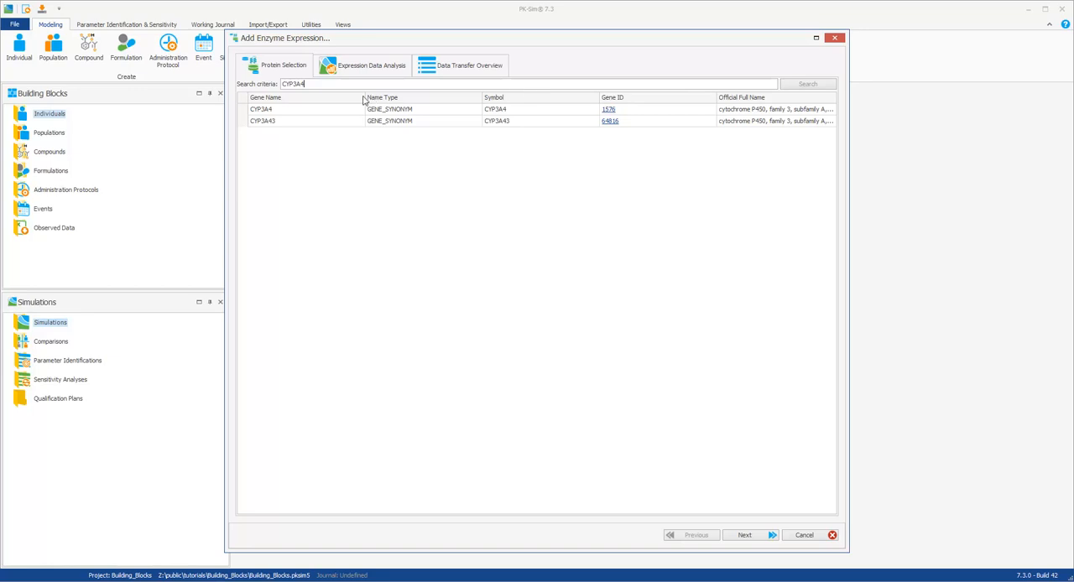
Step: Choose the CYP3A4 gene and transfer its RT-PCR relative expression values to the individual
double_click(308, 112)
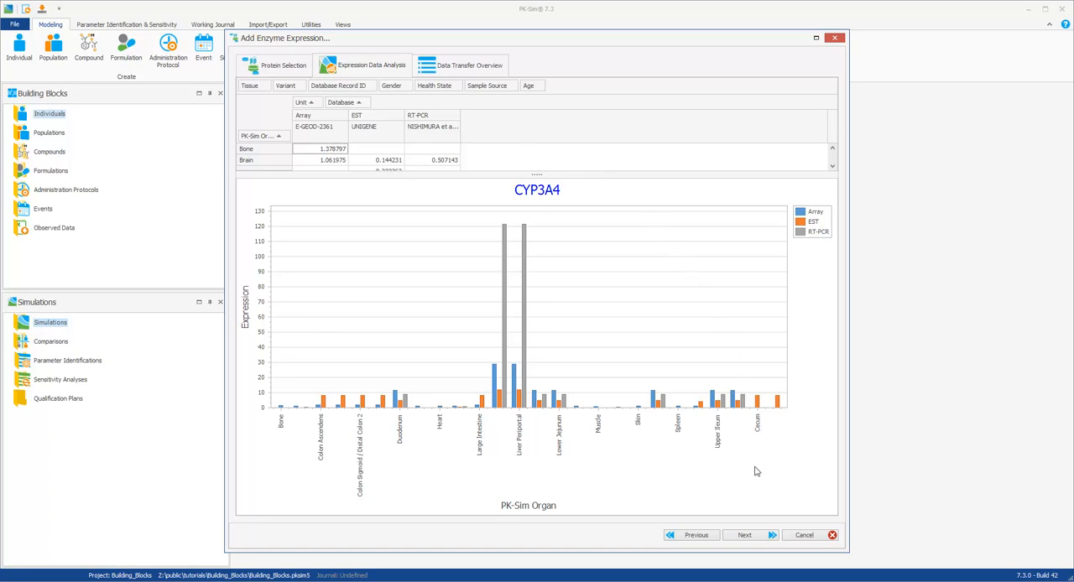
click(747, 536)
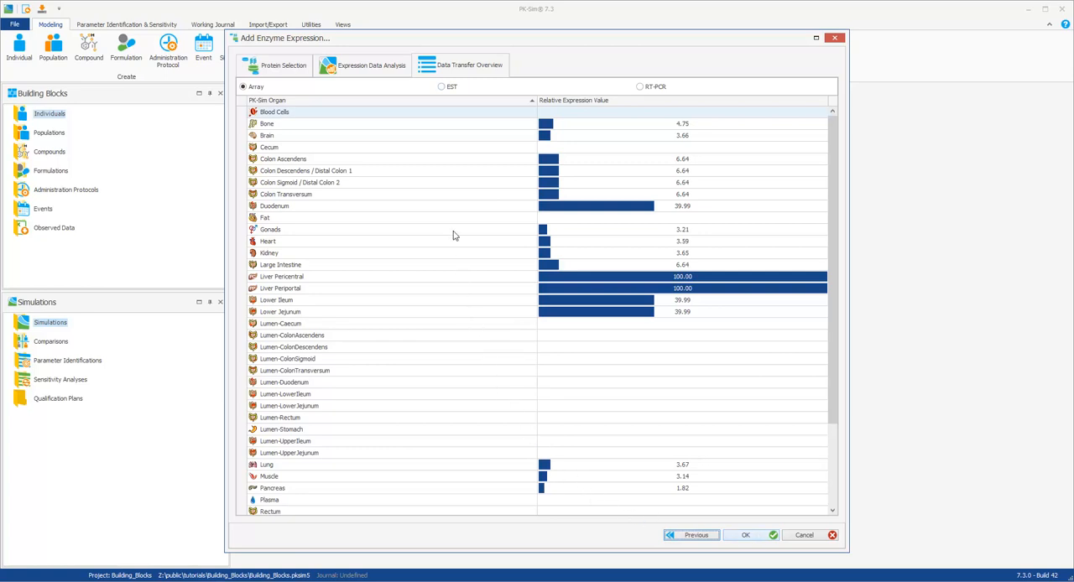
click(443, 88)
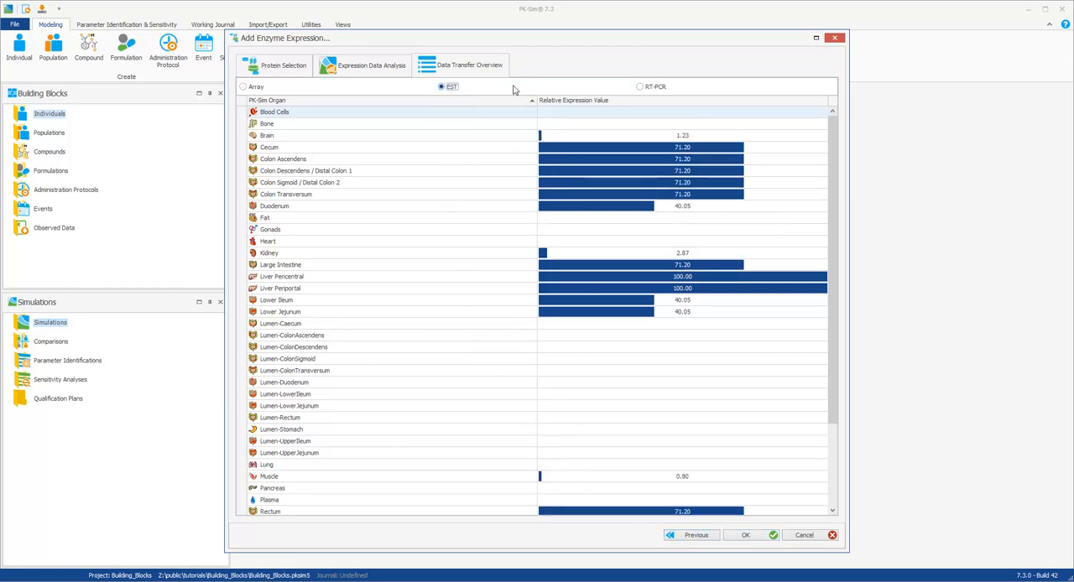
click(639, 87)
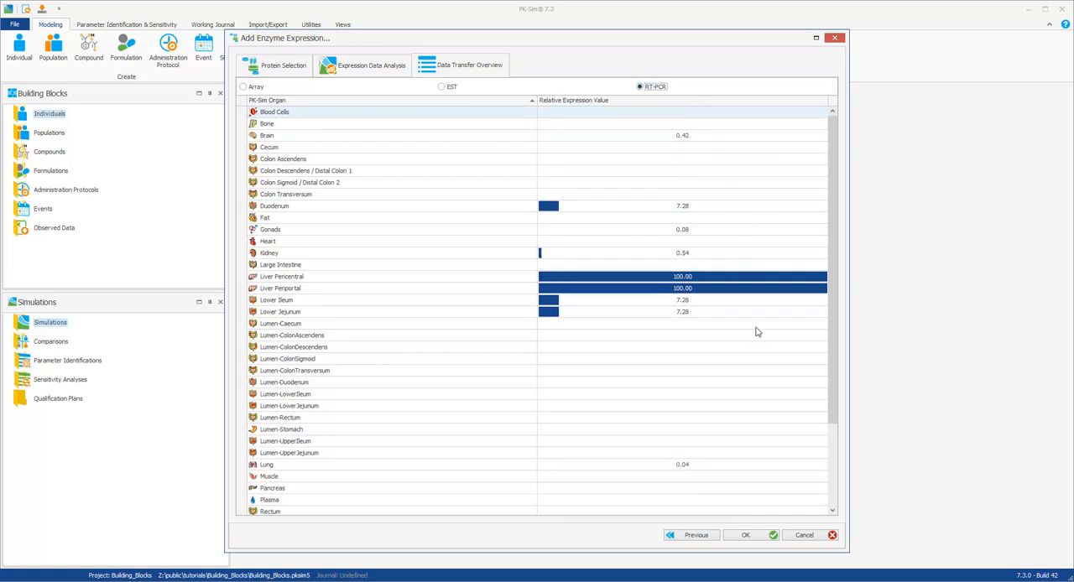
click(745, 536)
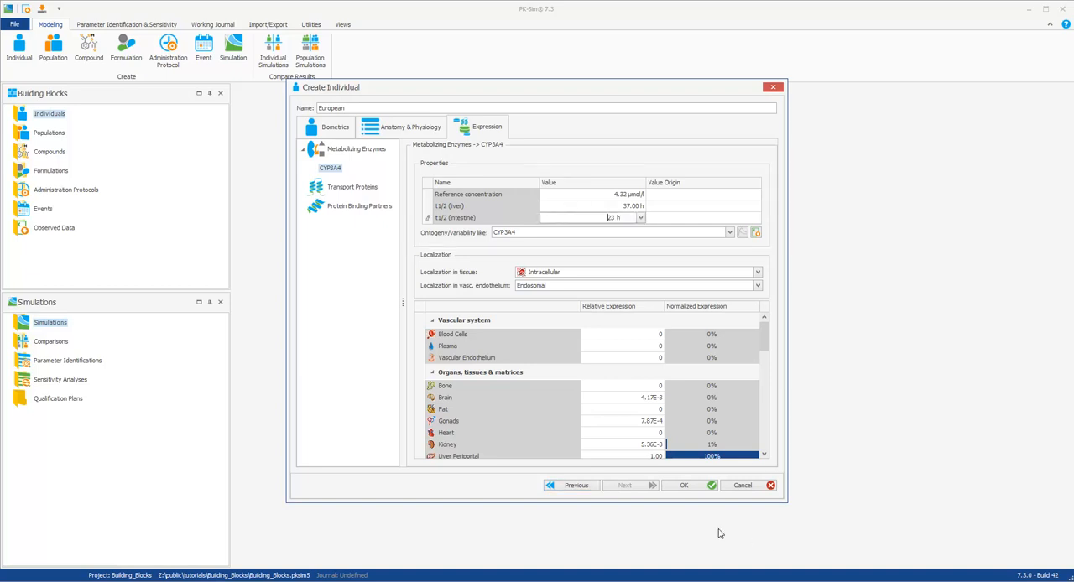
Step: Keep CYP3A4 as the enzyme's ontogeny/variability and finish creating the individual
click(602, 237)
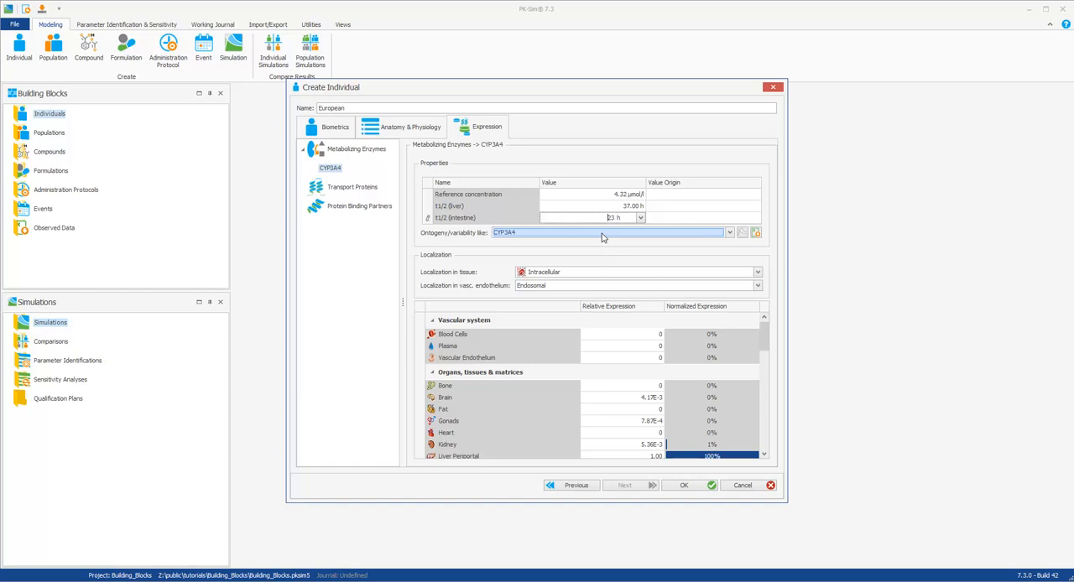
click(602, 238)
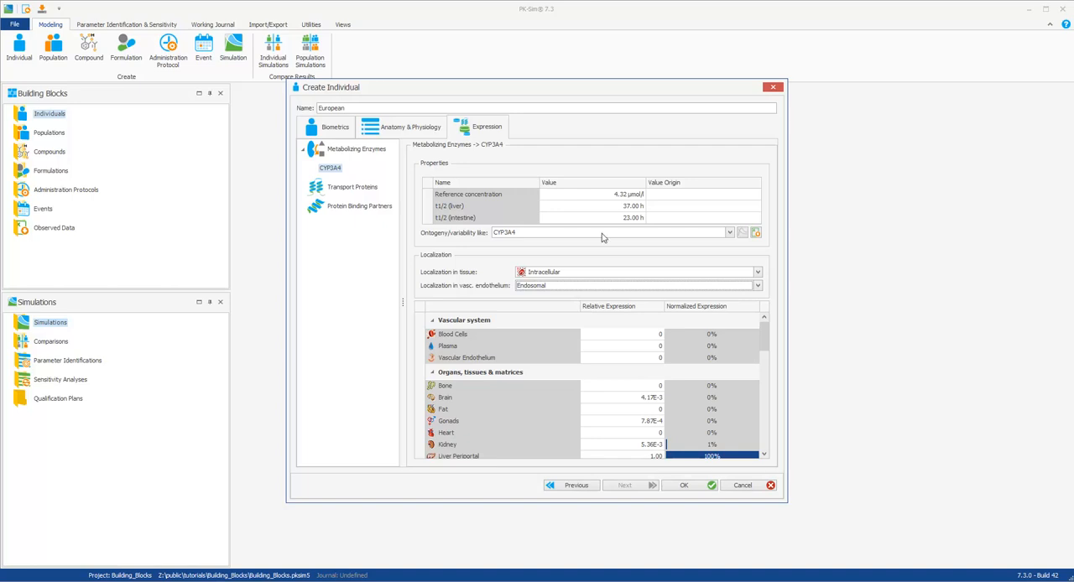
click(684, 486)
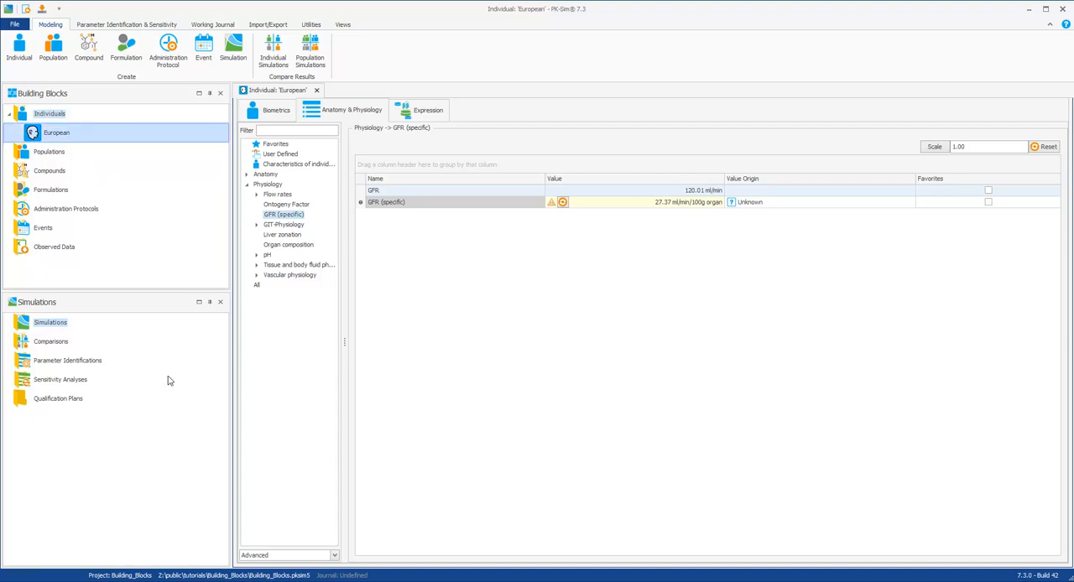
Step: Rename the European individual as "European male"
right_click(38, 135)
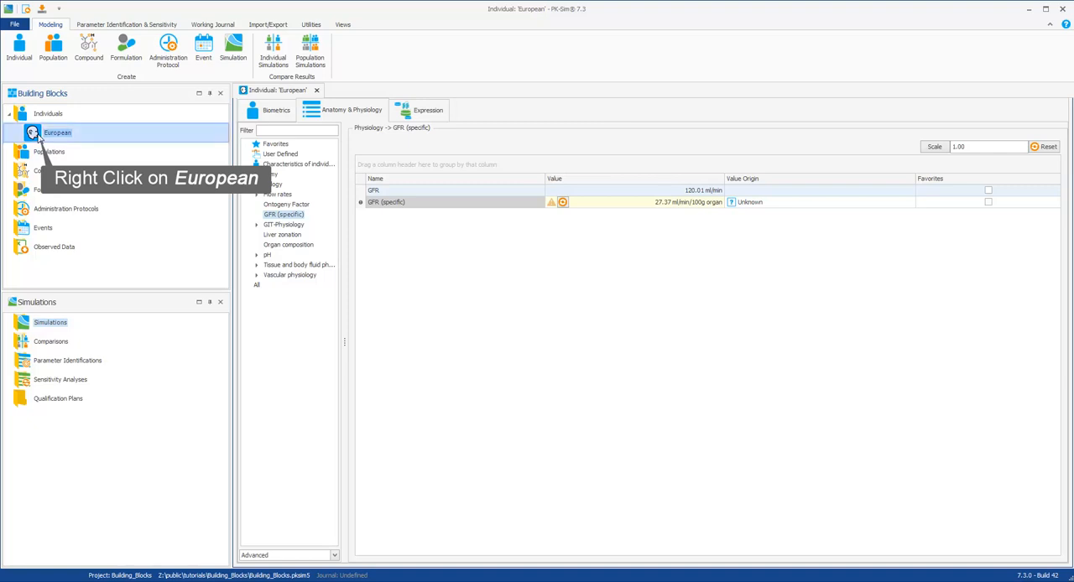
right_click(38, 138)
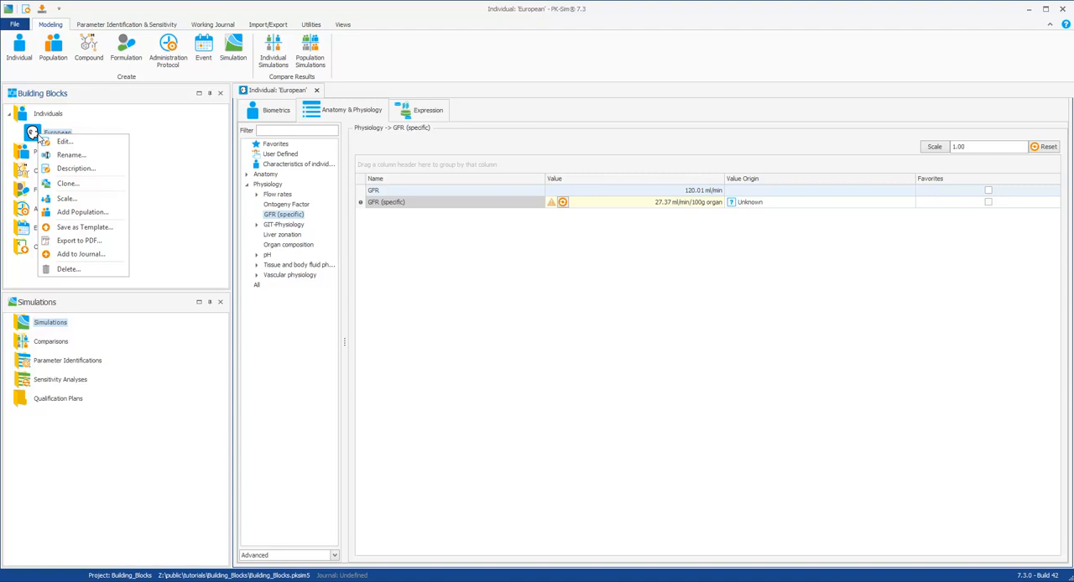
right_click(72, 135)
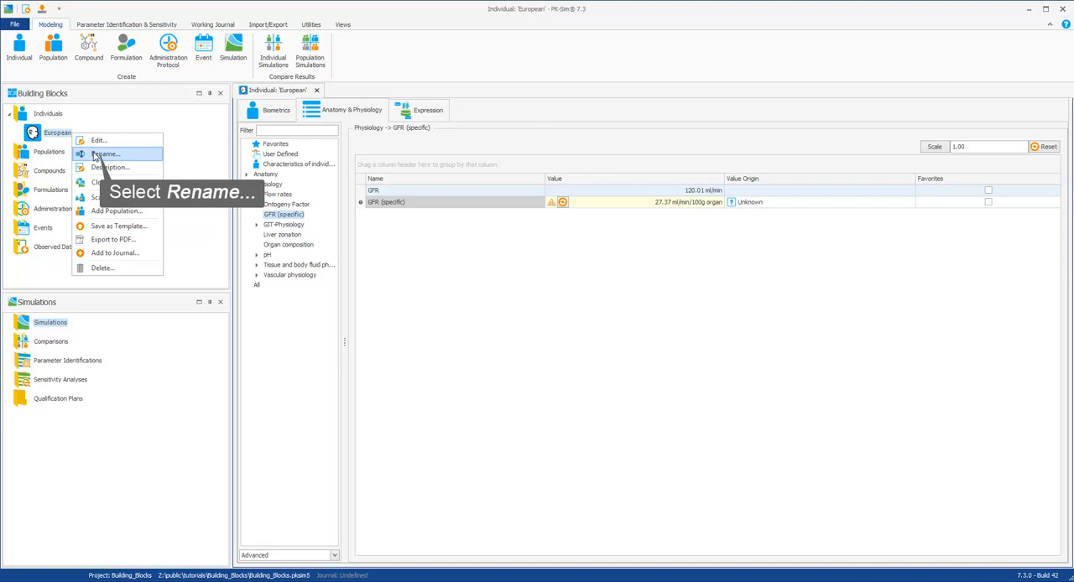
click(104, 155)
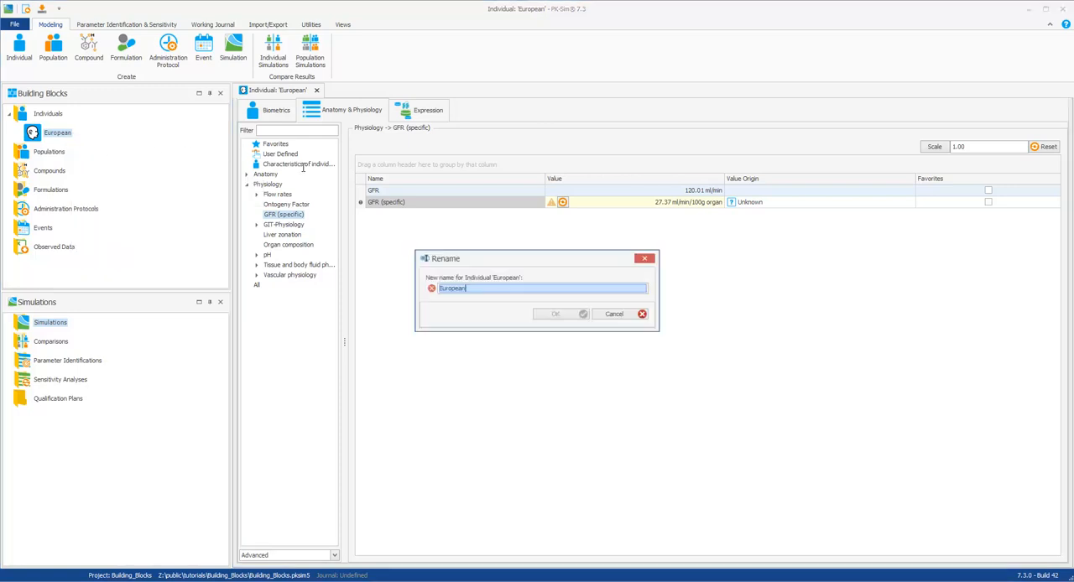
text(European male)
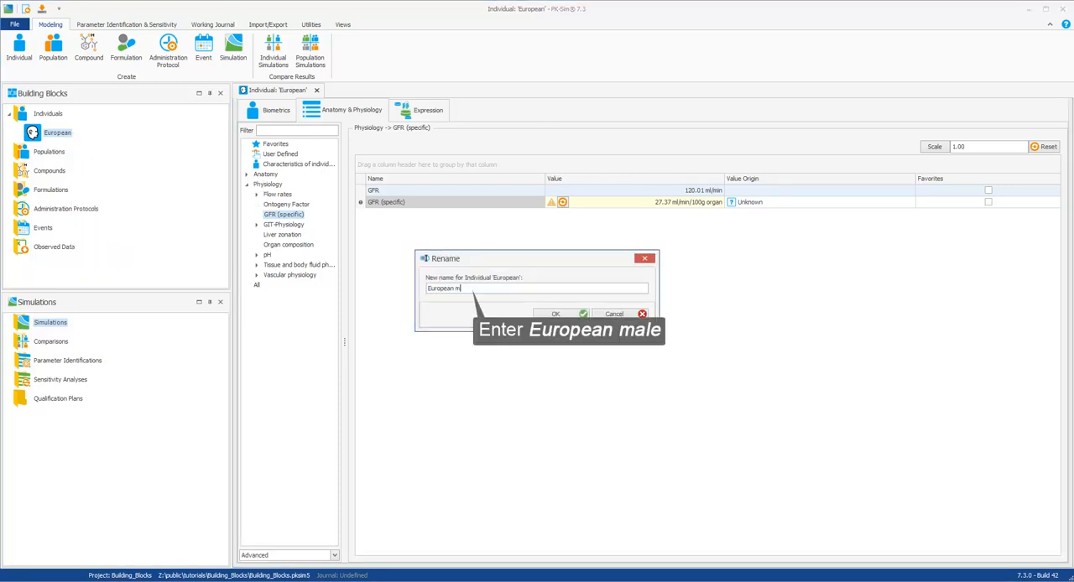
click(555, 315)
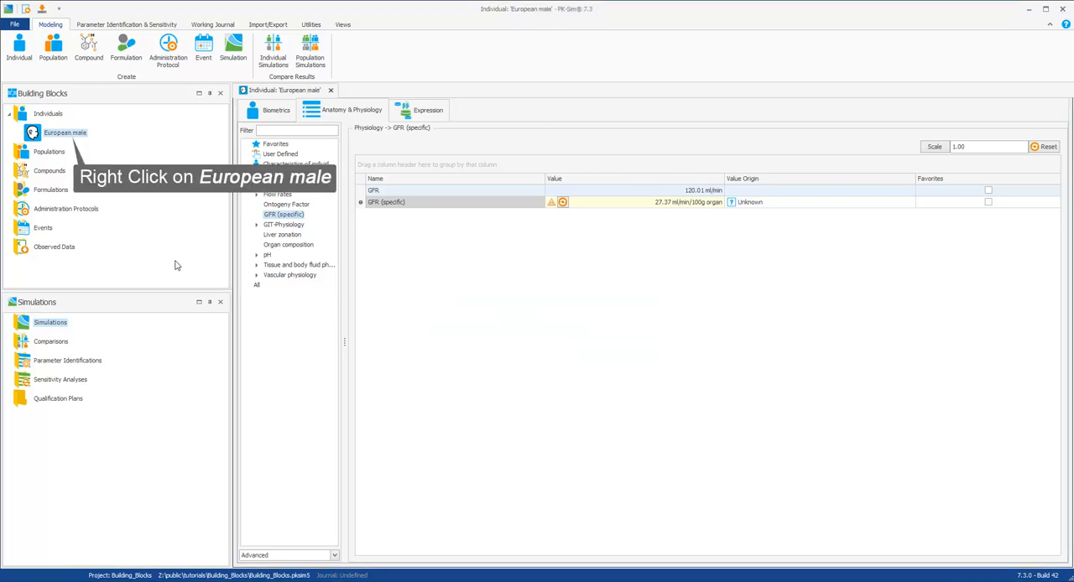
Step: Clone the individual "European male" under the name "European male 2"
right_click(71, 137)
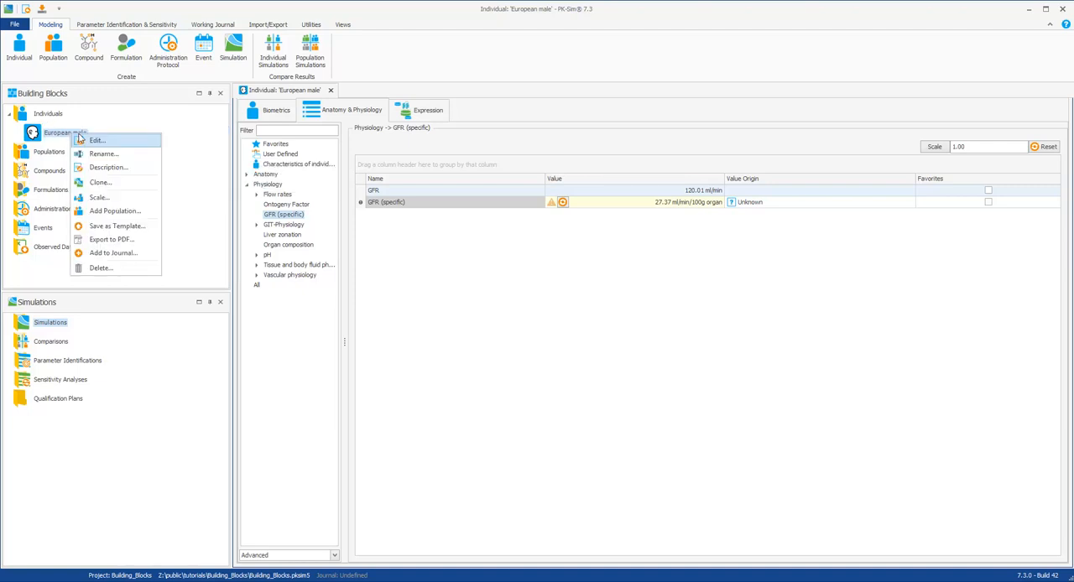
click(100, 182)
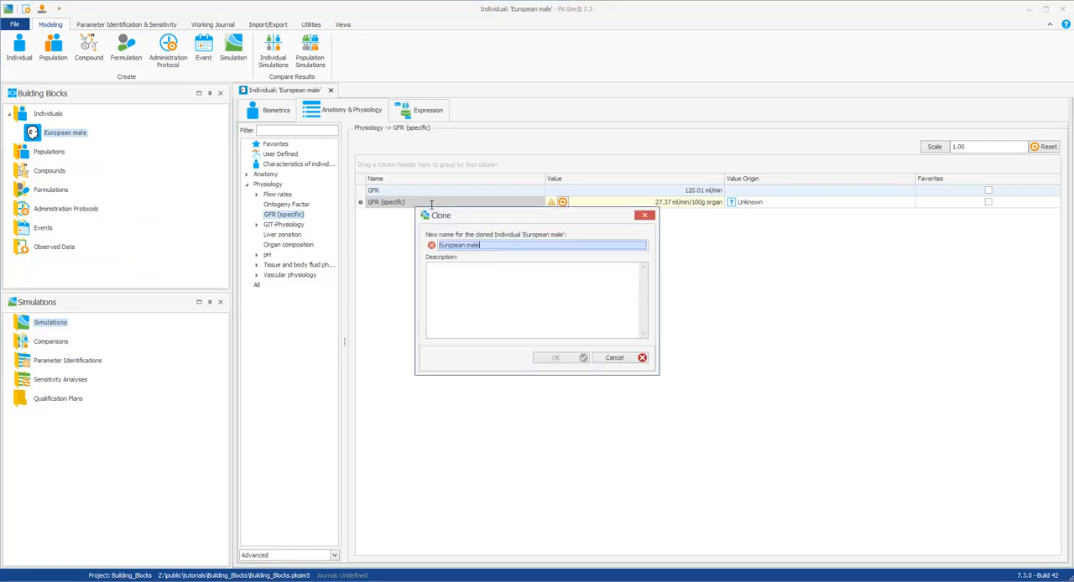
click(494, 247)
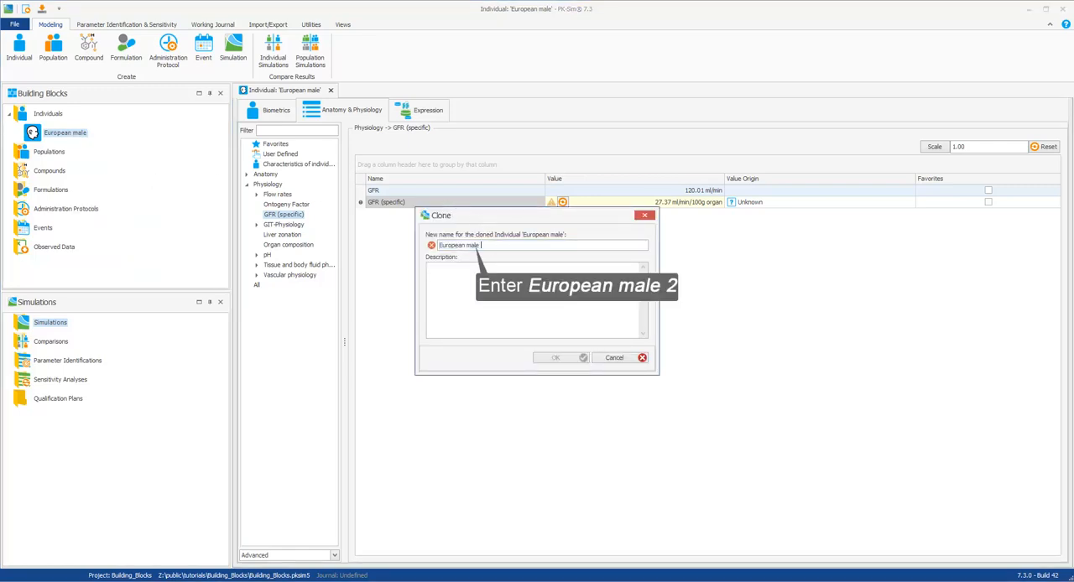
text(2)
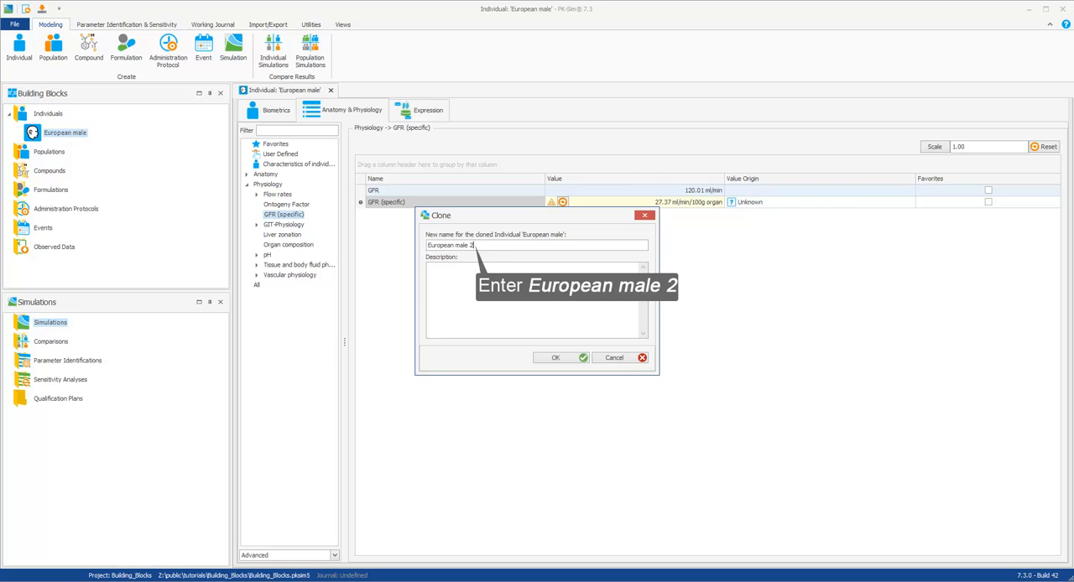
click(558, 358)
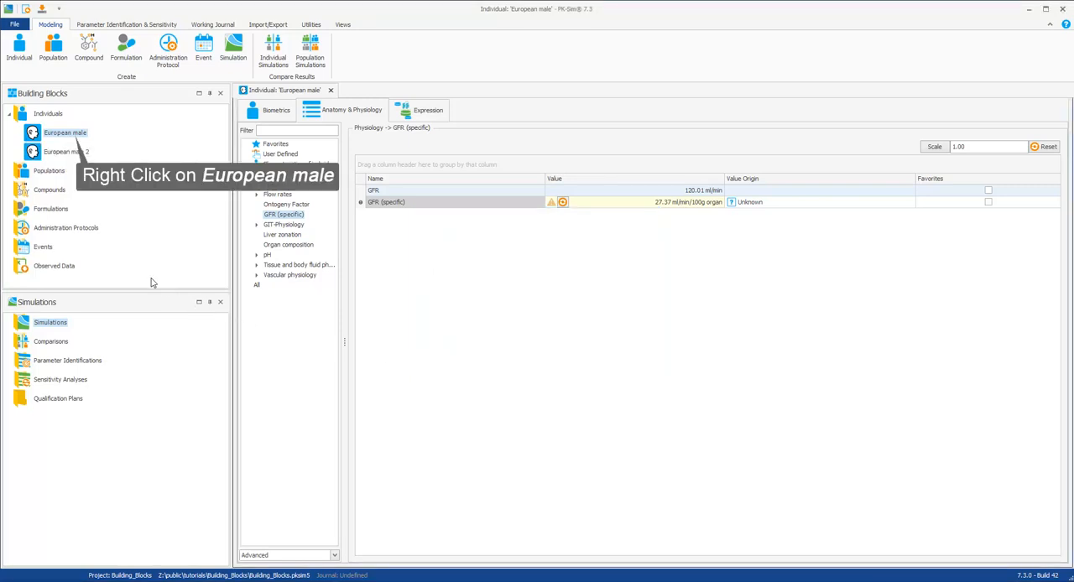
Step: Start scaling the individual "European male", name the scaled copy "European male 3" and keep its biometrics
right_click(74, 136)
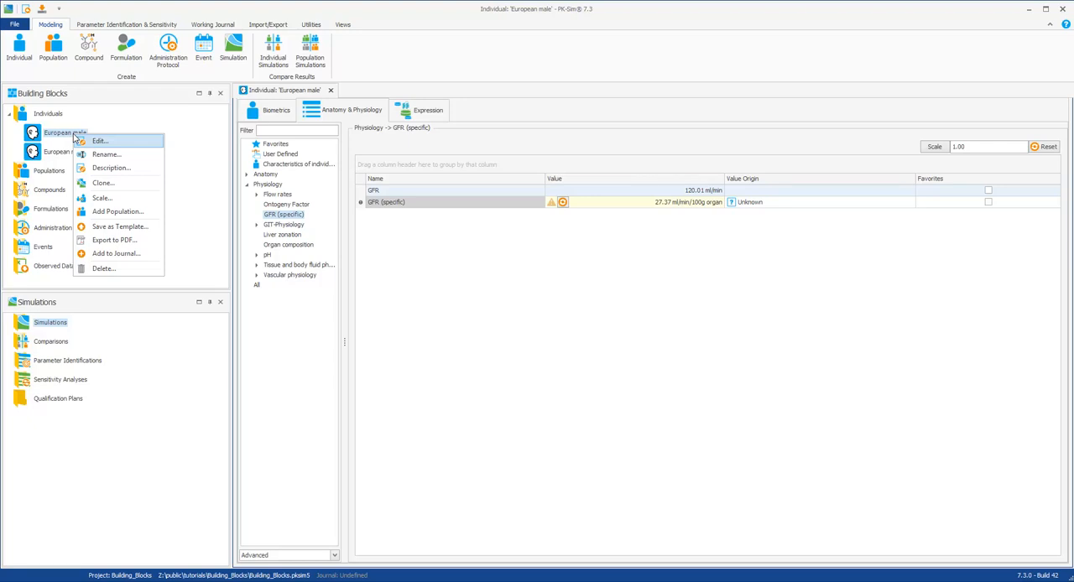
click(100, 199)
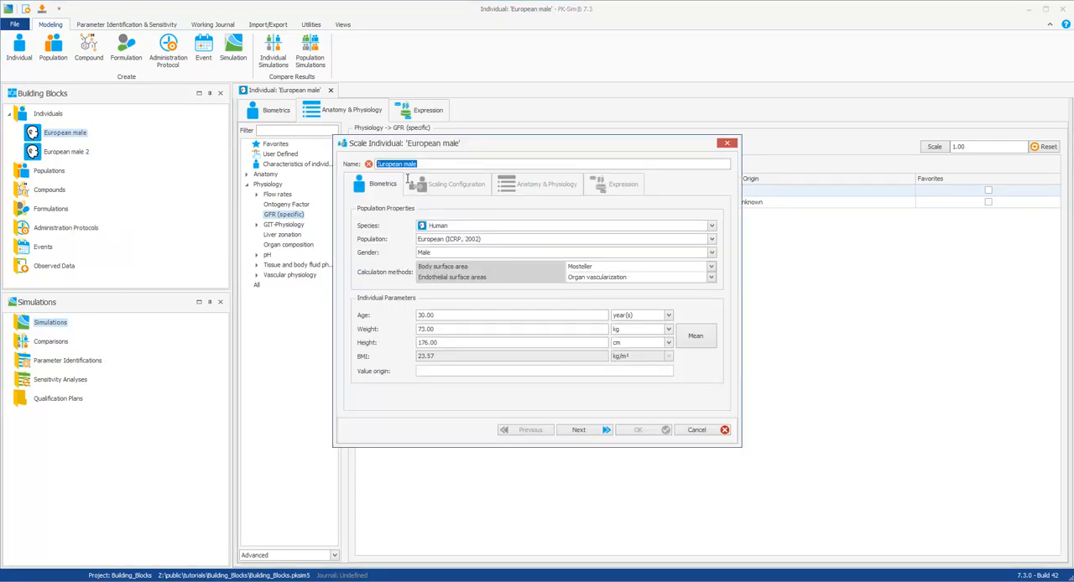
click(425, 164)
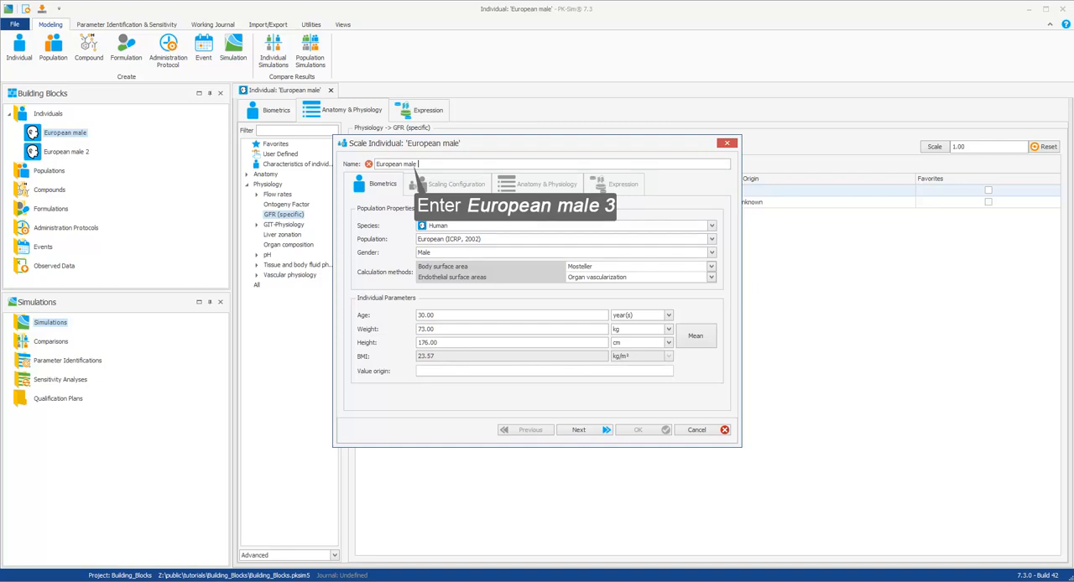
text(3)
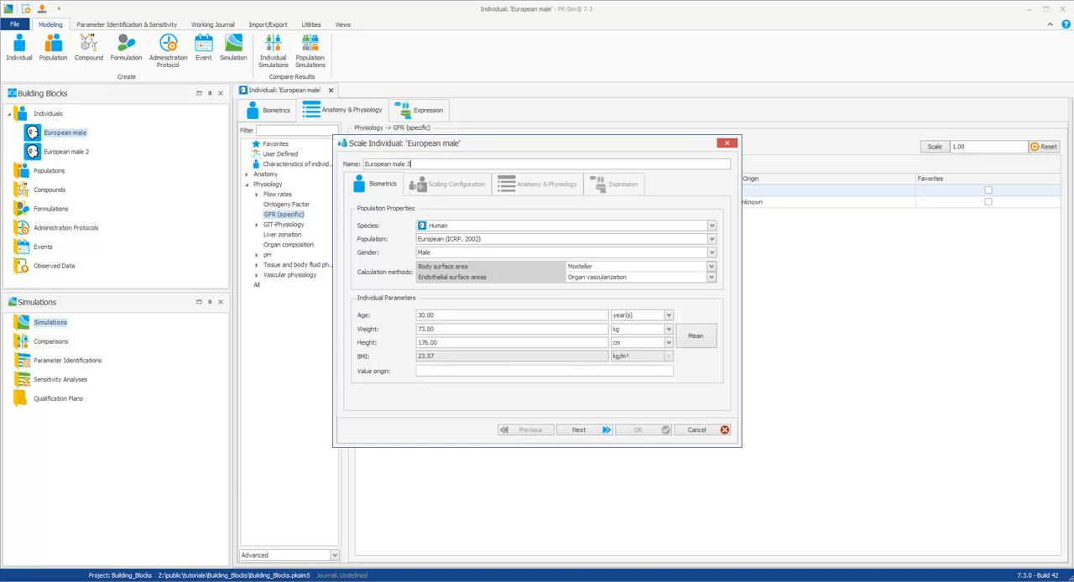
click(581, 431)
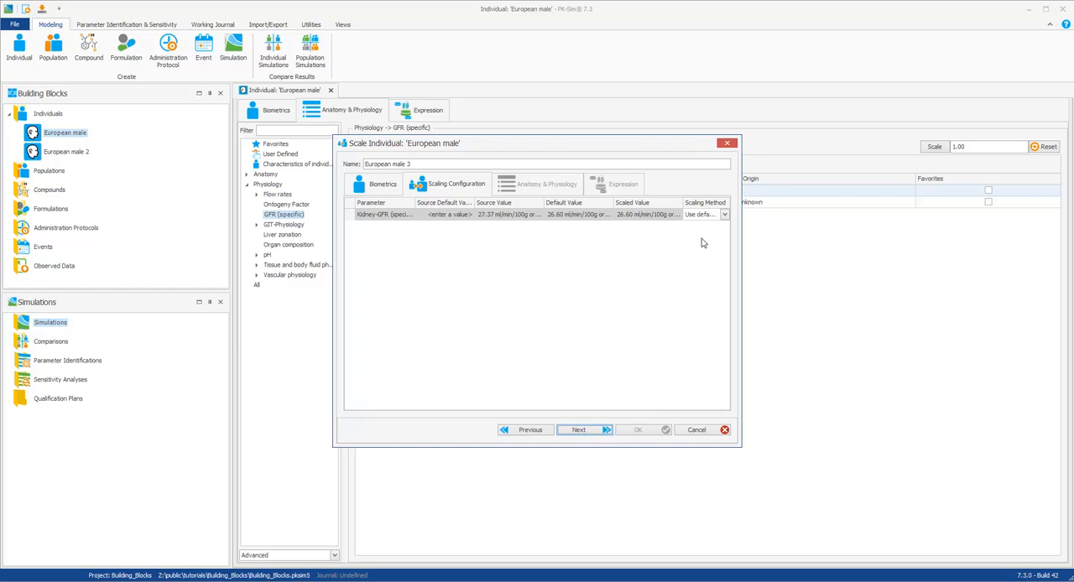
Step: Set the kidney GFR (specific) scaling method to "Use source value" and finish creating the scaled individual
click(703, 216)
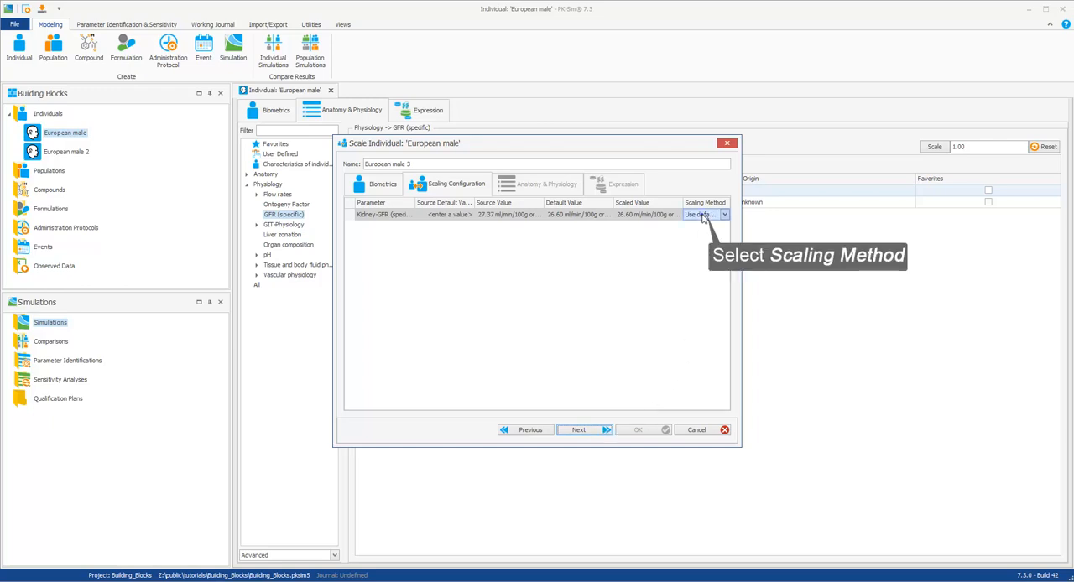
click(703, 216)
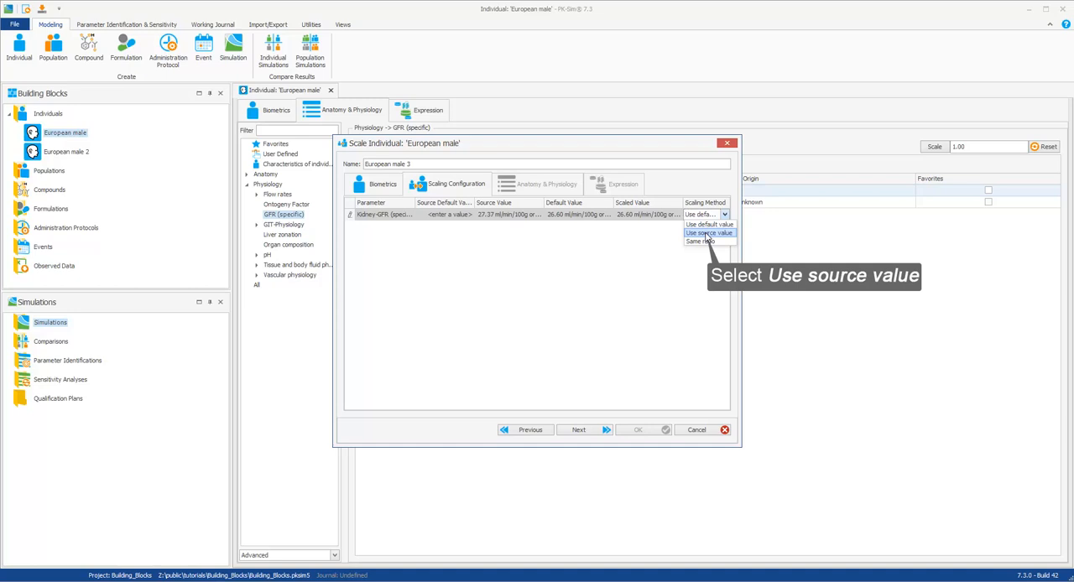
click(708, 233)
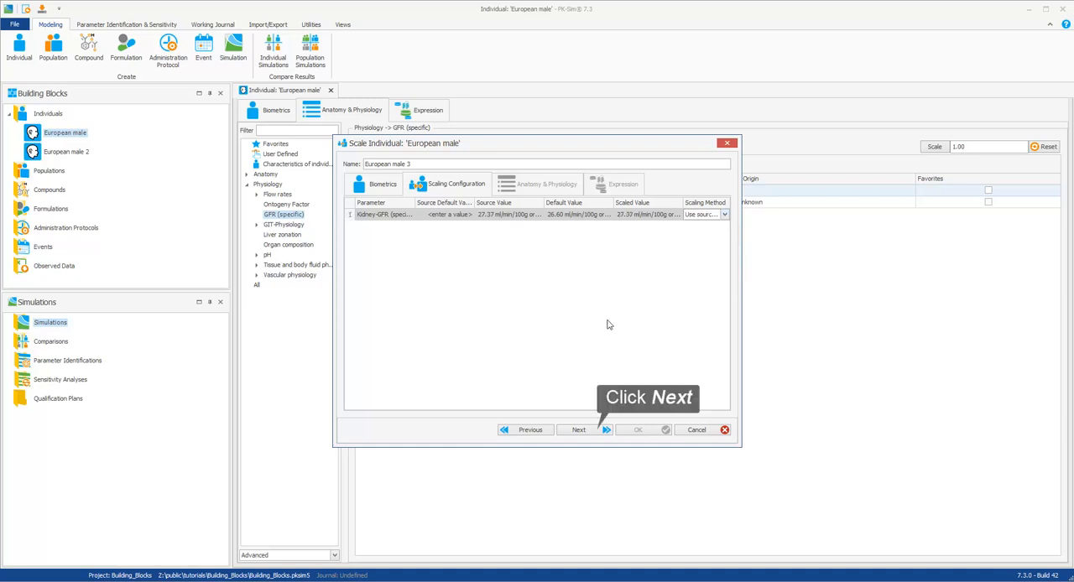
click(579, 430)
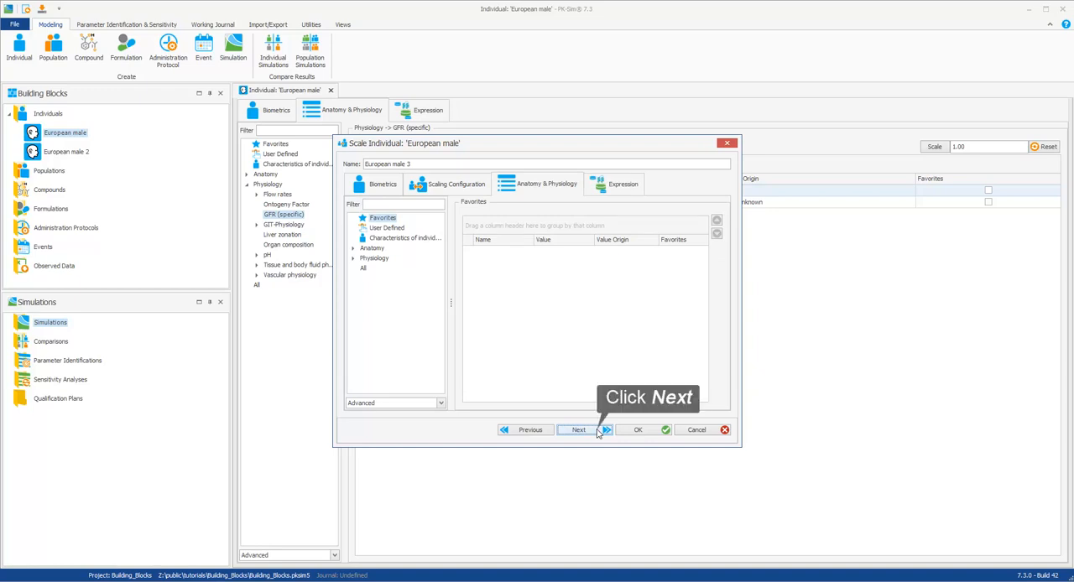
click(598, 431)
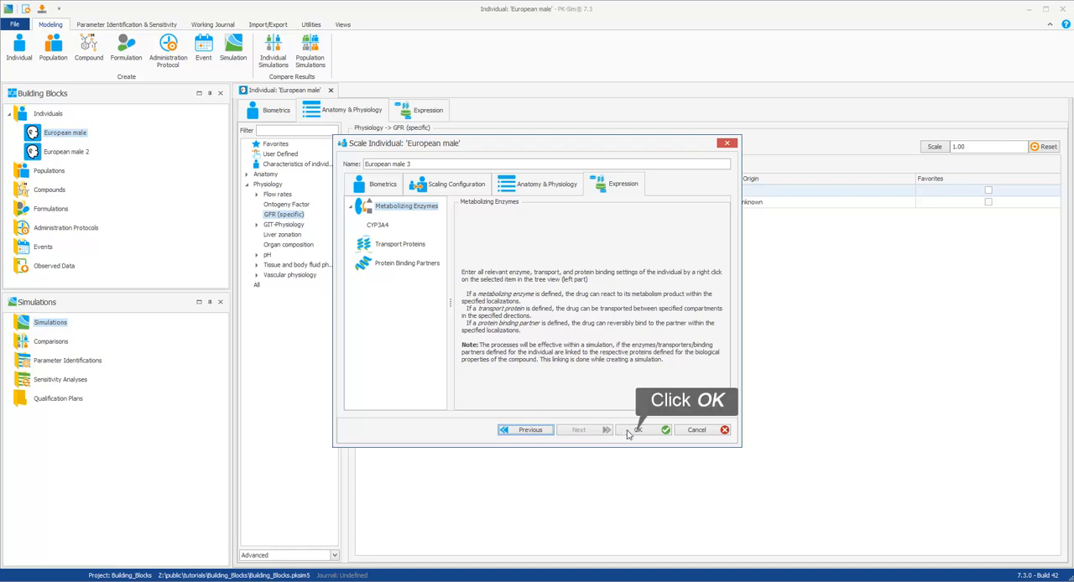
click(635, 433)
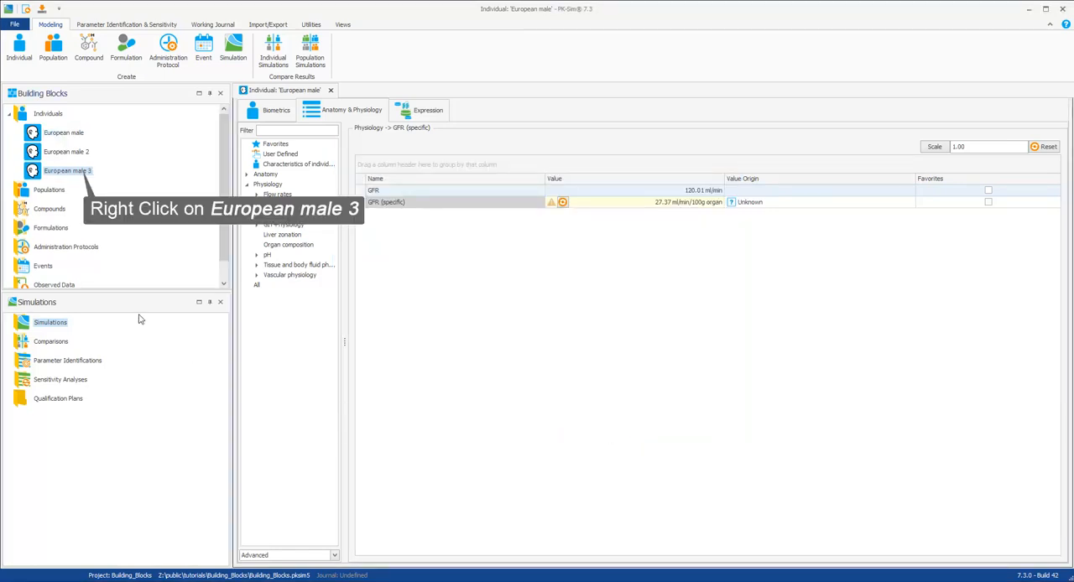
Step: Delete the individual "European male 3" from the building blocks
right_click(79, 173)
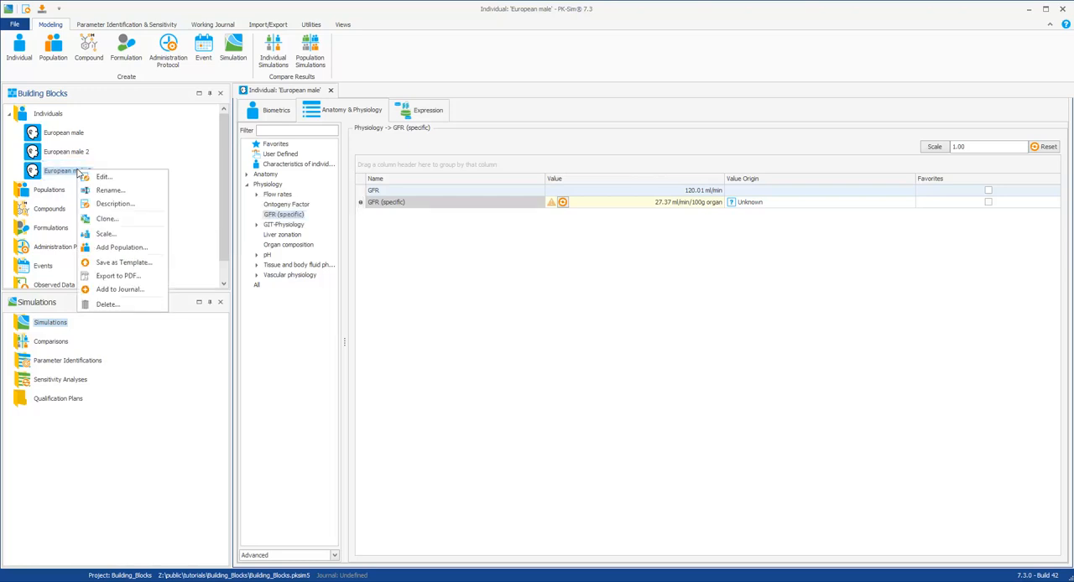
click(107, 305)
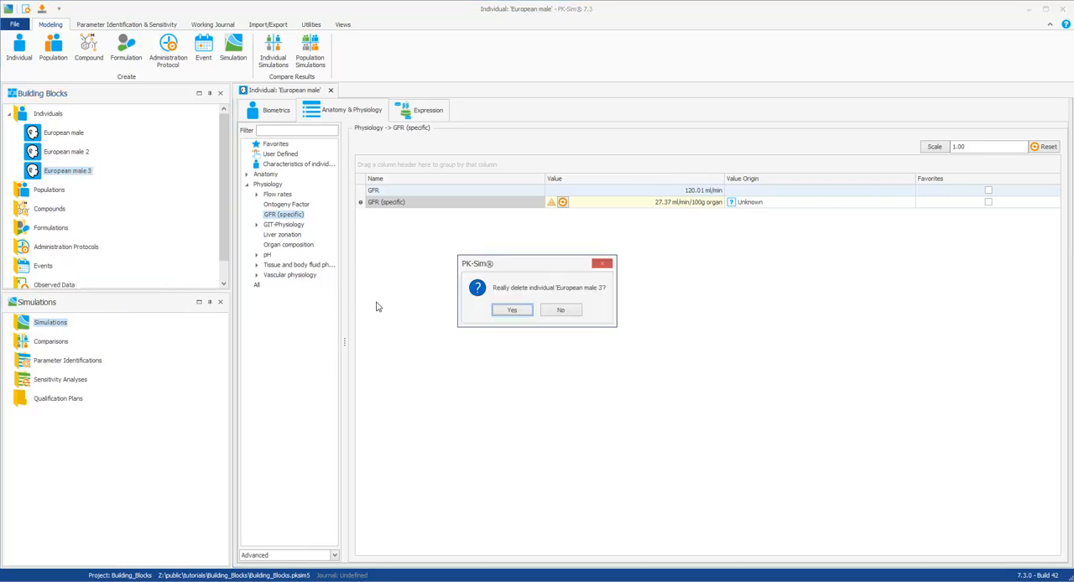
click(521, 315)
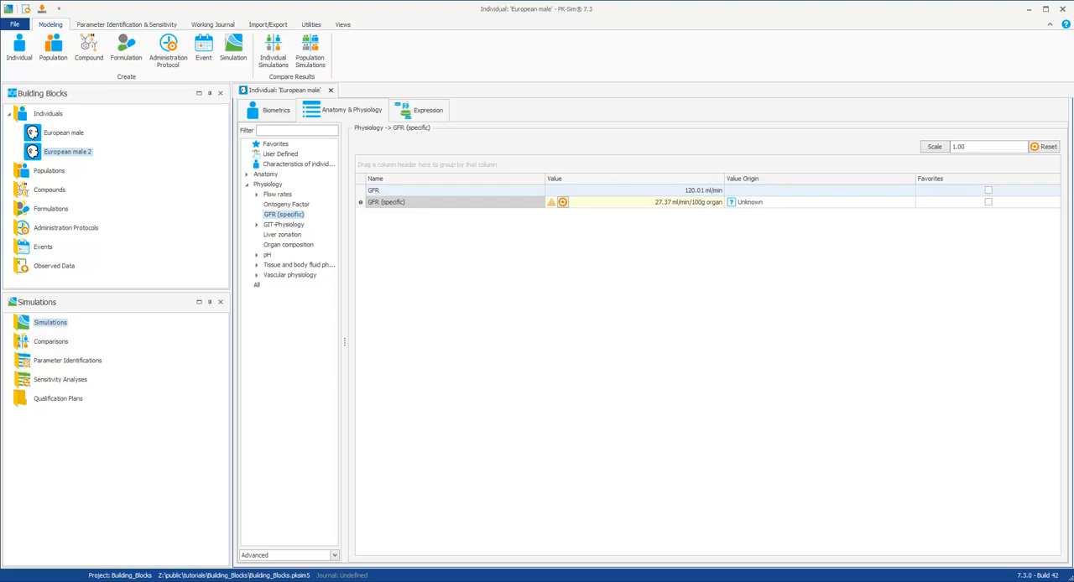